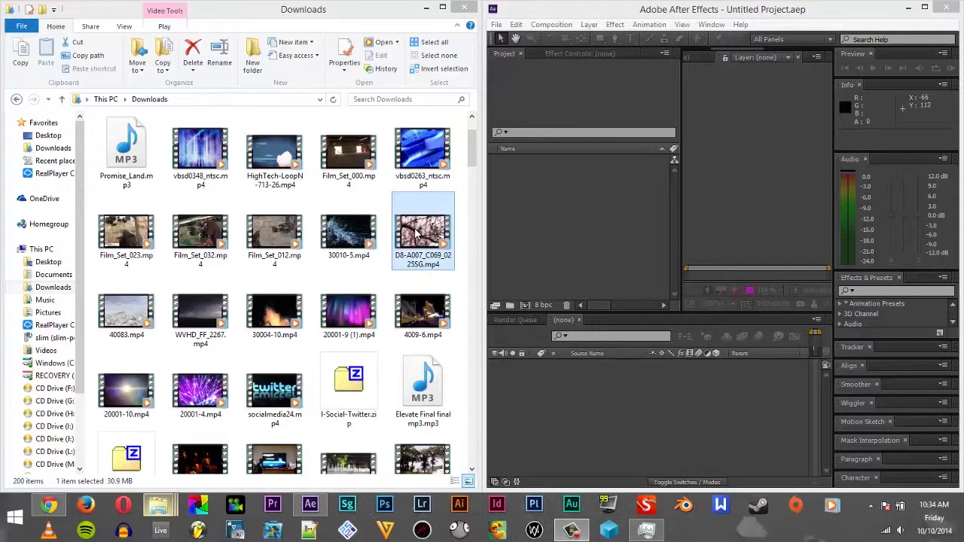
Import D8-A007_C069_0225SG.mp4 from Downloads into the Project panel, then minimize Explorer.
{"action": "left_click_drag", "start_coordinate": [421, 234], "coordinate": [582, 228]}
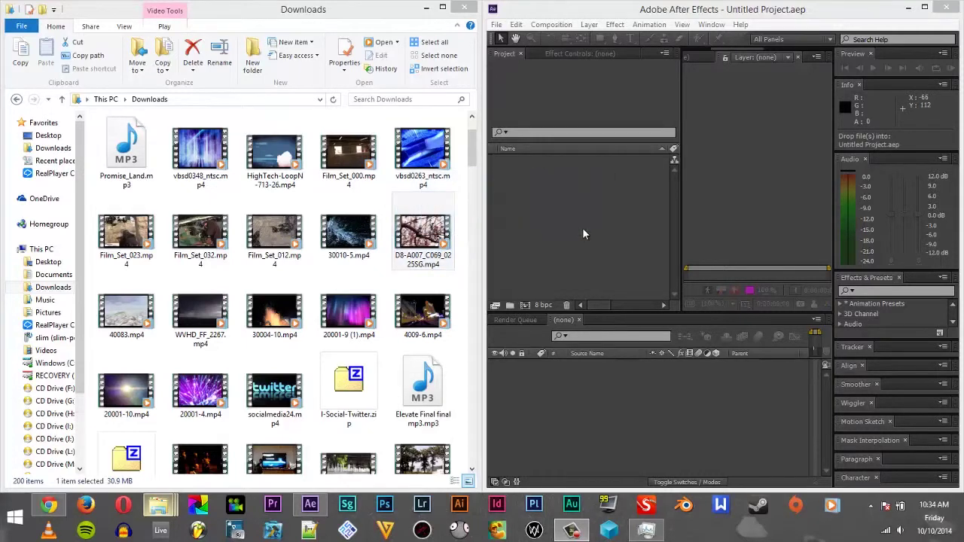
{"action": "mouse_move", "coordinate": [574, 531]}
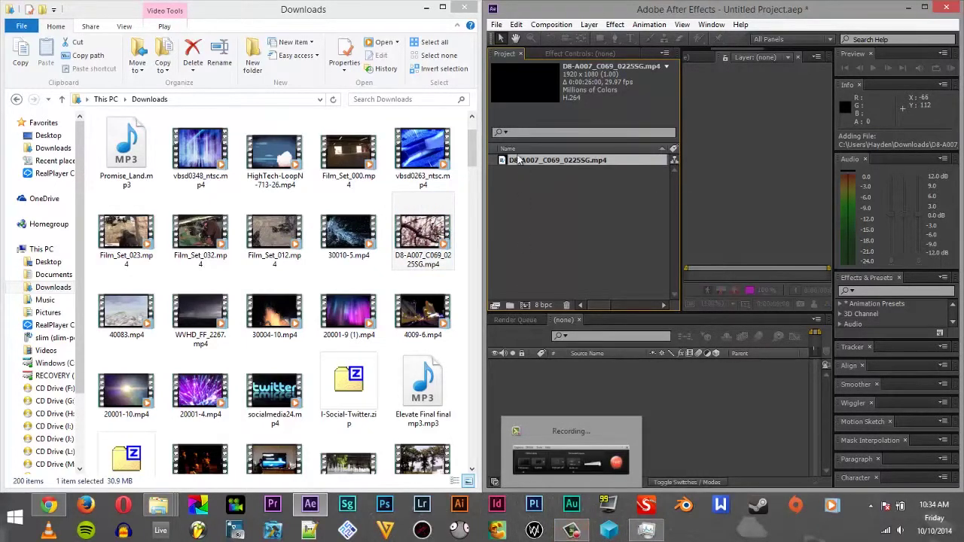
{"action": "left_click", "coordinate": [427, 8]}
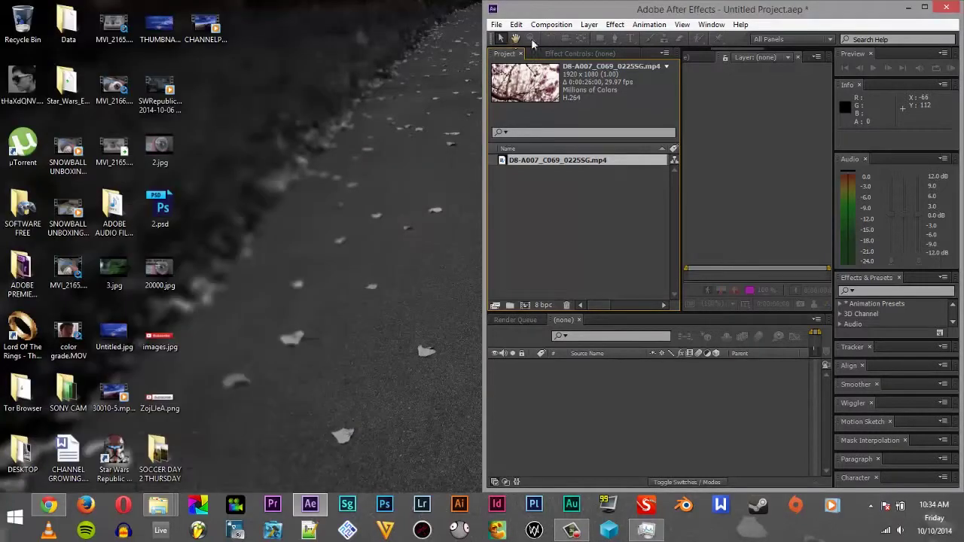
Maximize the window, create Comp 1 (1280 x 720, 24 fps) and add the blossom clip as its layer.
{"action": "left_click_drag", "start_coordinate": [550, 9], "coordinate": [326, 29]}
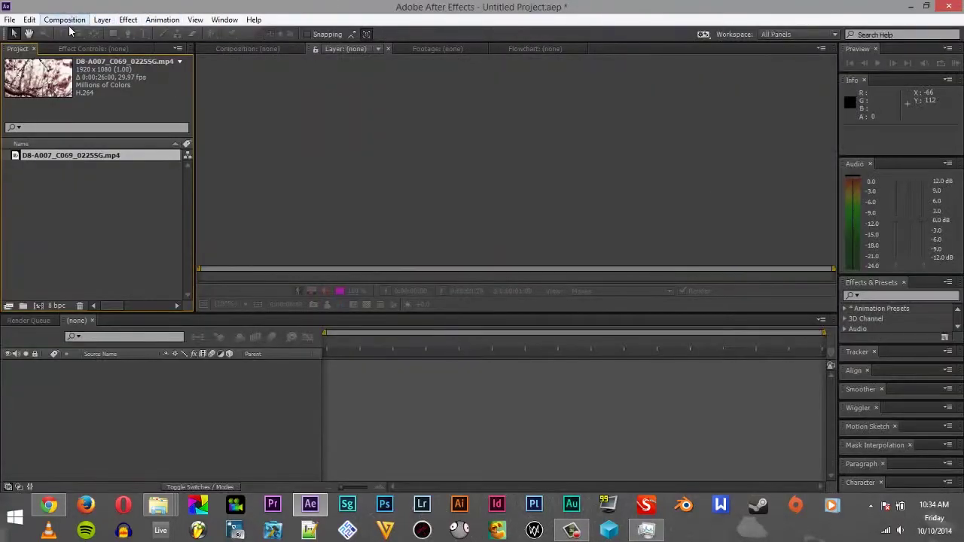
{"action": "left_click", "coordinate": [65, 20]}
{"action": "left_click", "coordinate": [76, 32]}
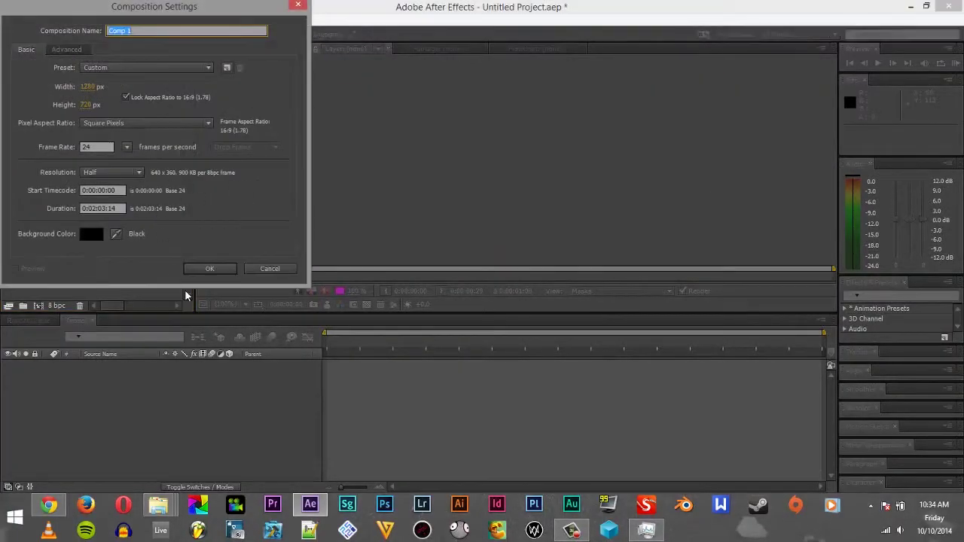
{"action": "left_click", "coordinate": [214, 266]}
{"action": "left_click_drag", "start_coordinate": [73, 166], "coordinate": [328, 362]}
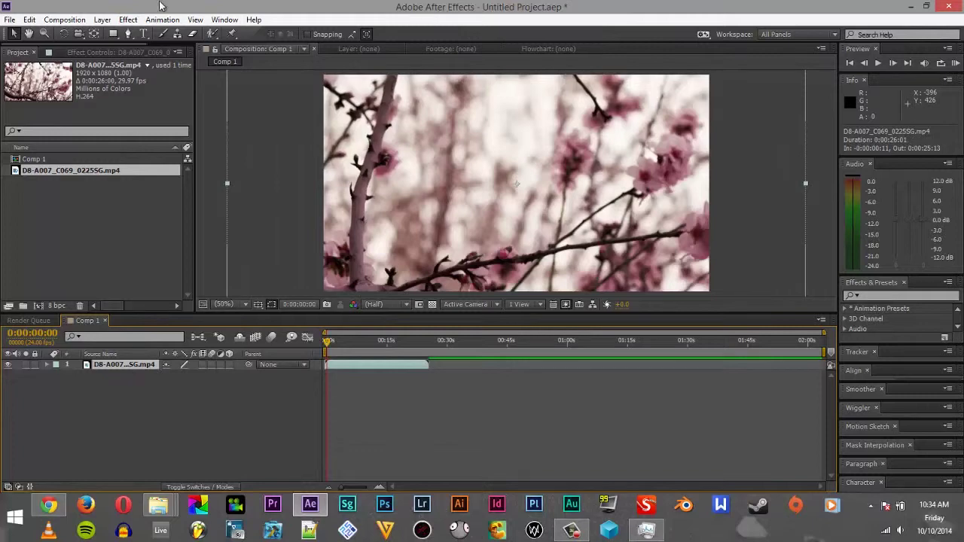
Apply Color Correction > Change Color to the clip and sample the blossoms' pink as Color To Change.
{"action": "left_click", "coordinate": [128, 20]}
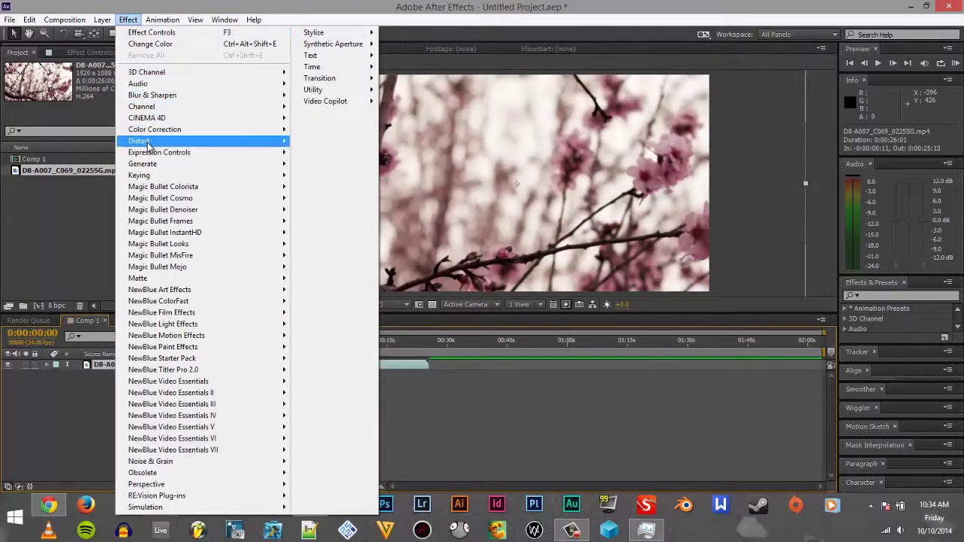
{"action": "mouse_move", "coordinate": [169, 131]}
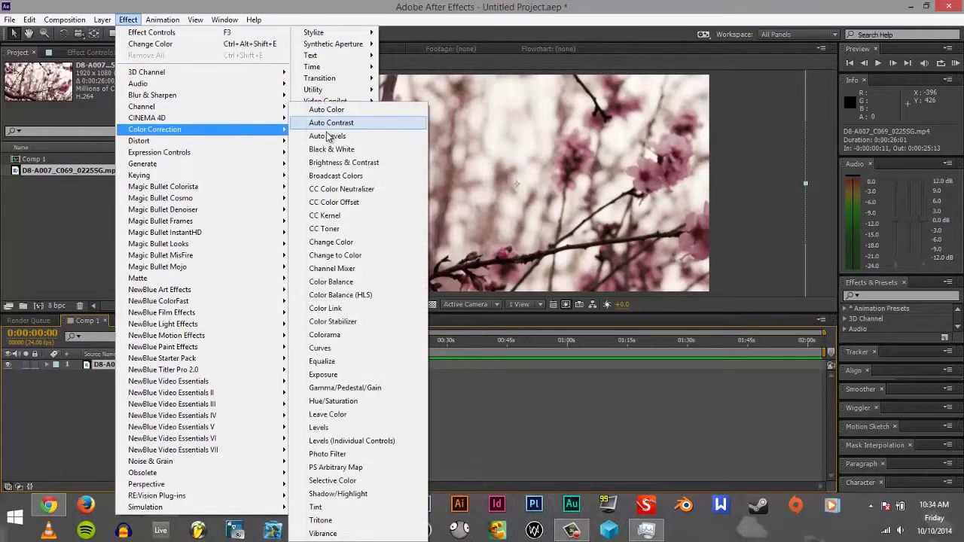
{"action": "left_click", "coordinate": [354, 243]}
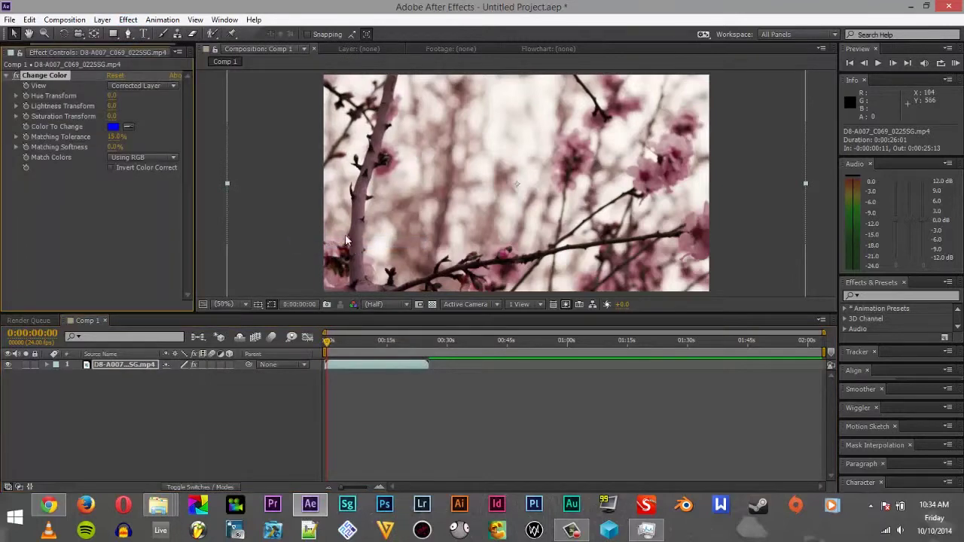
{"action": "left_click", "coordinate": [128, 126]}
{"action": "left_click", "coordinate": [662, 175]}
Raise Hue Transform to 160 so the pink flowers turn teal-green.
{"action": "left_click", "coordinate": [16, 96]}
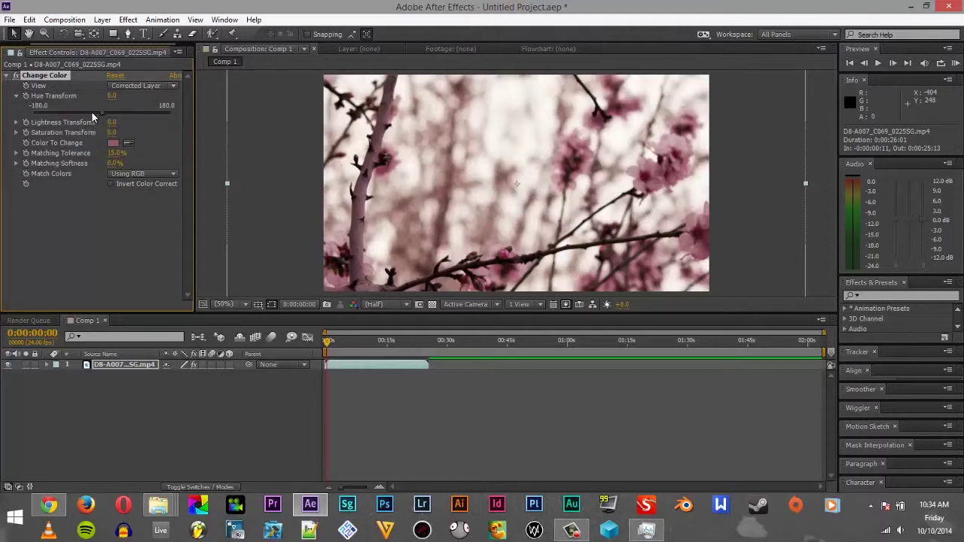
{"action": "left_click_drag", "start_coordinate": [102, 113], "coordinate": [192, 96]}
{"action": "left_click_drag", "start_coordinate": [109, 112], "coordinate": [151, 123]}
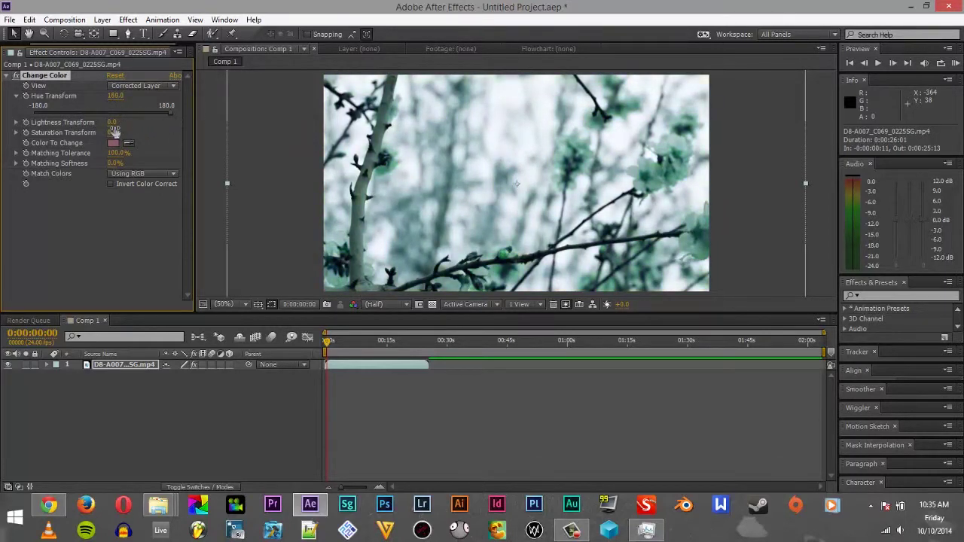
Lower Lightness to -27 and try out Matching Tolerance and Hue Transform values.
{"action": "left_click_drag", "start_coordinate": [113, 123], "coordinate": [74, 120]}
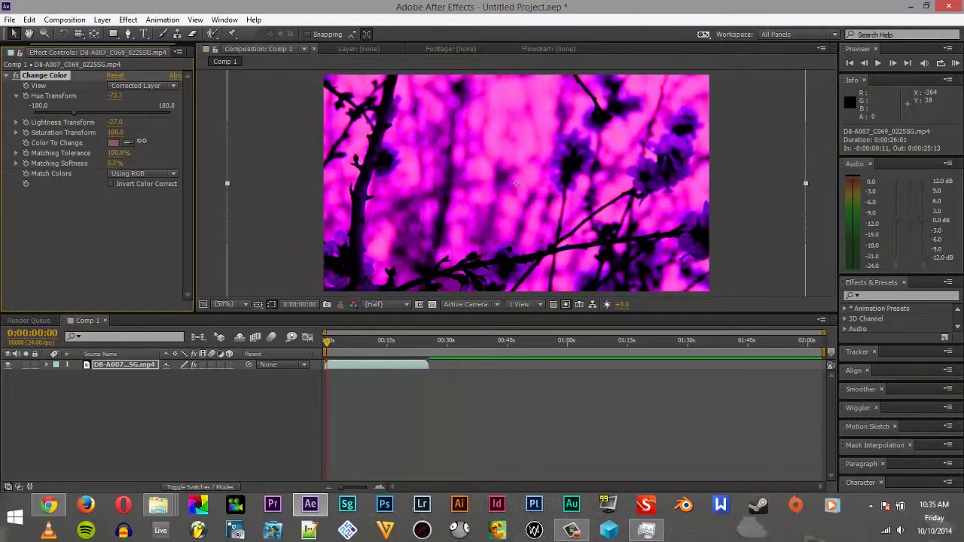
{"action": "left_click_drag", "start_coordinate": [117, 153], "coordinate": [103, 179]}
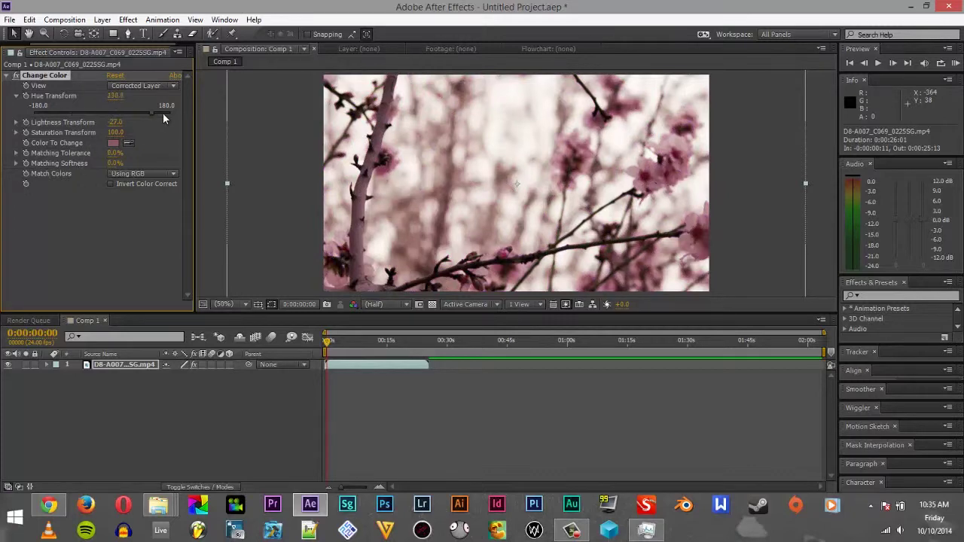
{"action": "key", "text": "ctrl+z"}
{"action": "left_click_drag", "start_coordinate": [111, 156], "coordinate": [124, 150]}
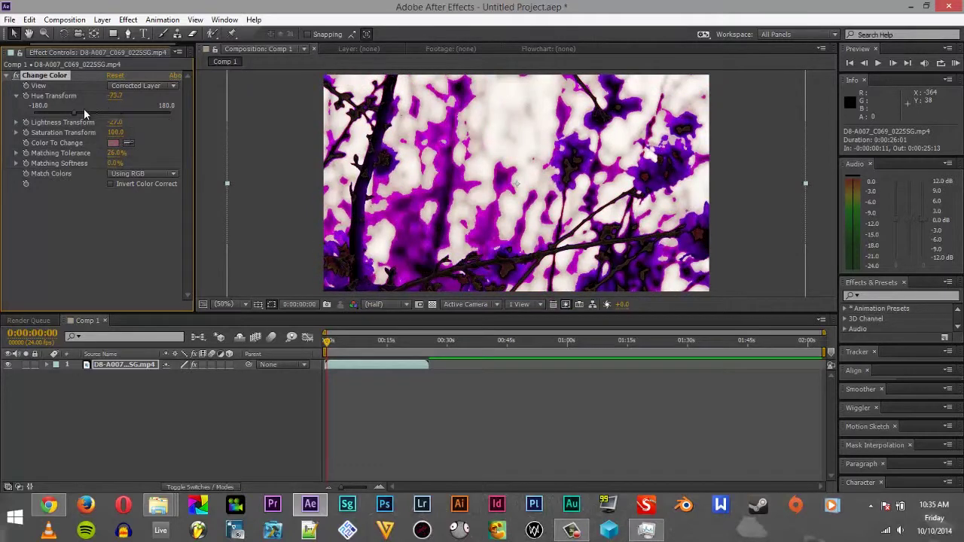
{"action": "mouse_move", "coordinate": [95, 117]}
{"action": "left_mouse_down"}
{"action": "mouse_move", "coordinate": [170, 109]}
{"action": "mouse_move", "coordinate": [99, 130]}
{"action": "left_mouse_up"}
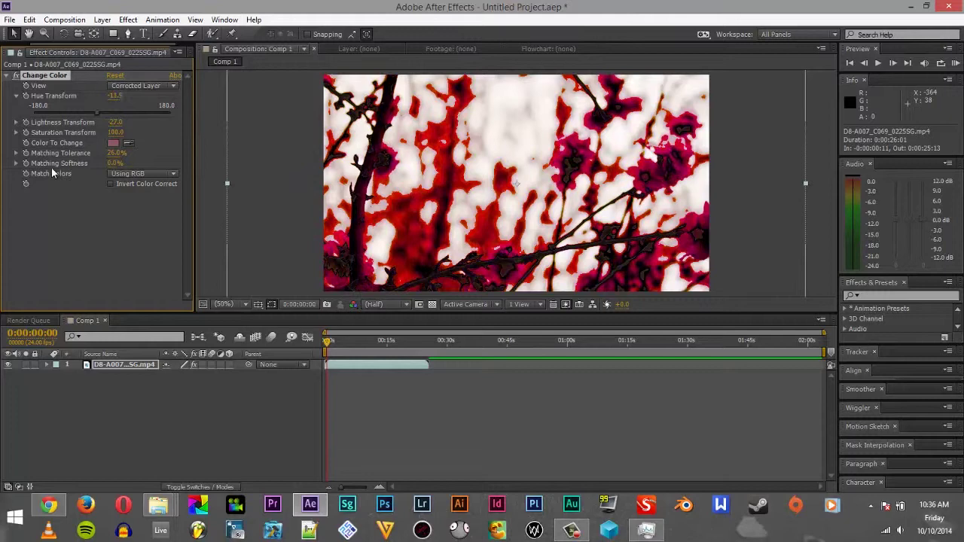
Set Matching Softness to 100%, widen Matching Tolerance, and pull Hue Transform back to about -37.
{"action": "left_click", "coordinate": [114, 163]}
{"action": "type", "text": "100"}
{"action": "key", "text": "Return"}
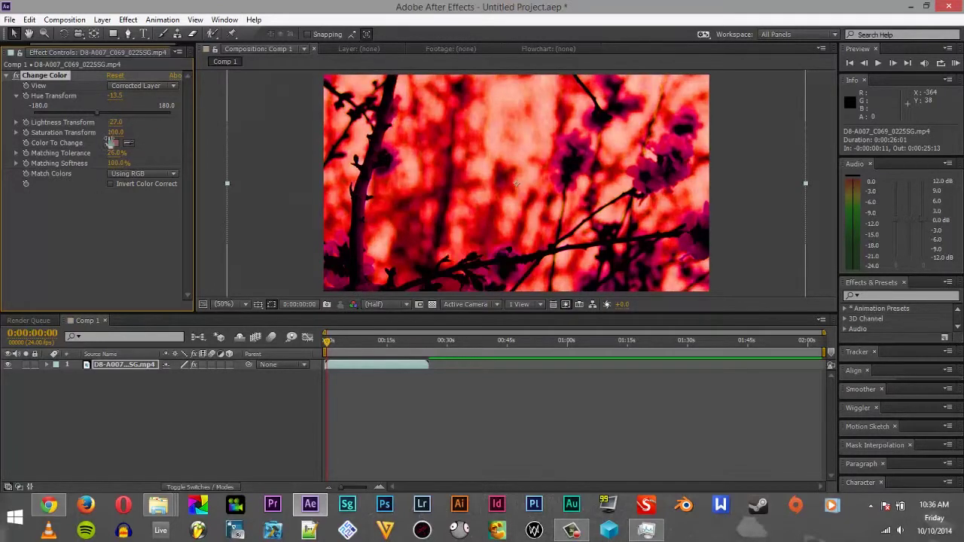
{"action": "left_click_drag", "start_coordinate": [106, 153], "coordinate": [127, 141]}
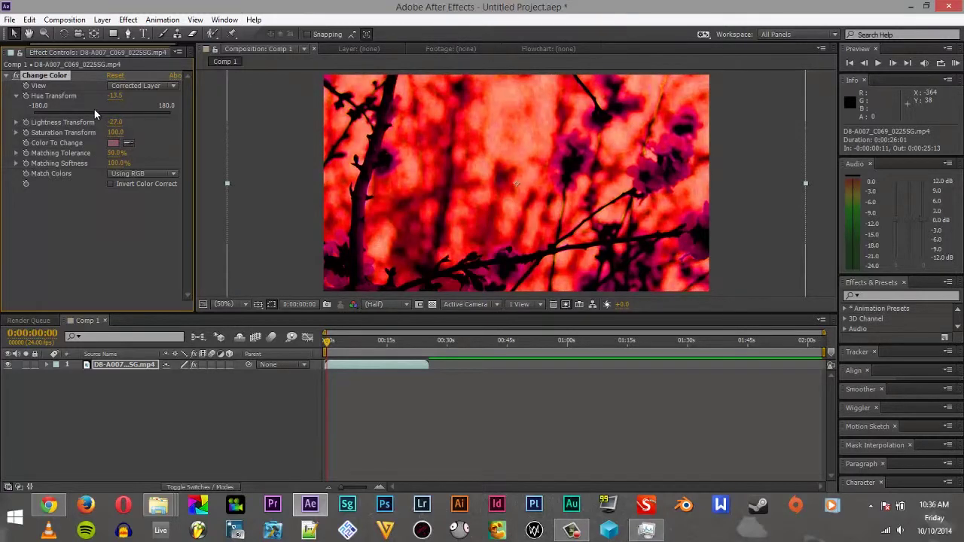
{"action": "left_click_drag", "start_coordinate": [114, 109], "coordinate": [88, 119]}
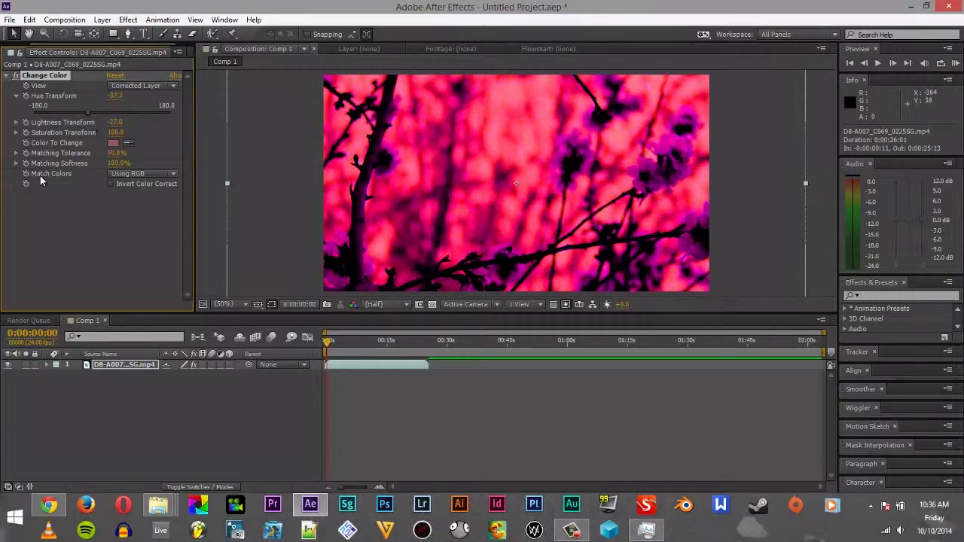
{"action": "left_click", "coordinate": [113, 175]}
{"action": "left_click", "coordinate": [134, 199]}
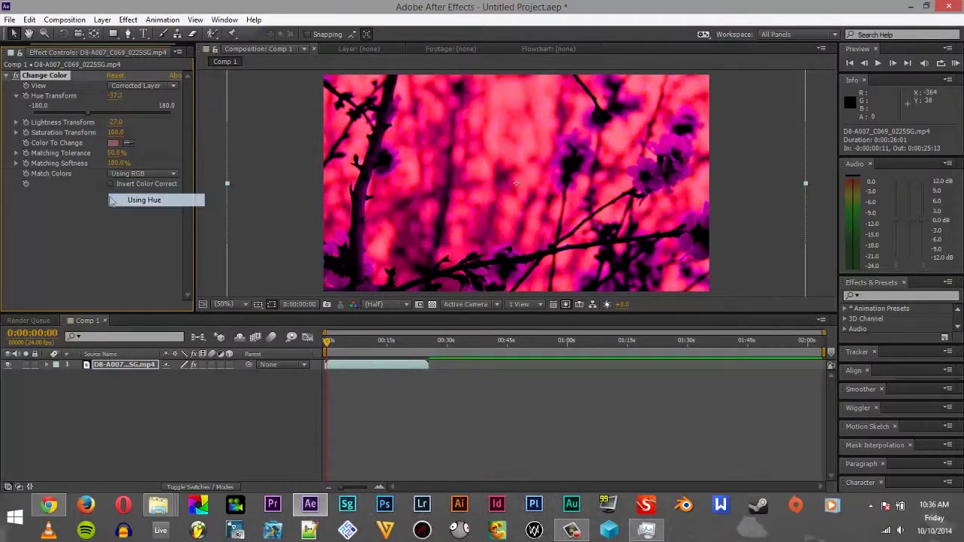
{"action": "left_click", "coordinate": [140, 173]}
{"action": "left_click", "coordinate": [126, 200]}
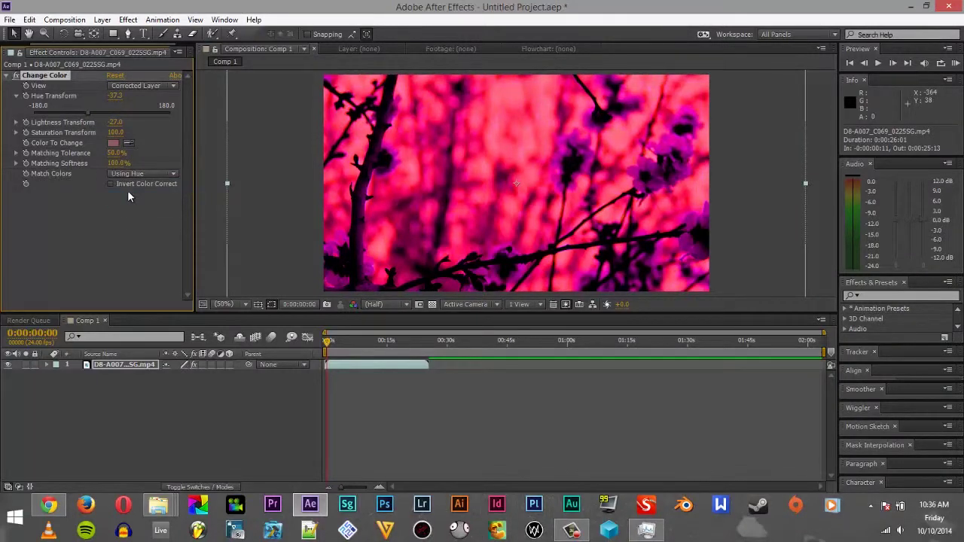
{"action": "left_click", "coordinate": [128, 174]}
{"action": "left_click", "coordinate": [115, 187]}
{"action": "left_click", "coordinate": [109, 182]}
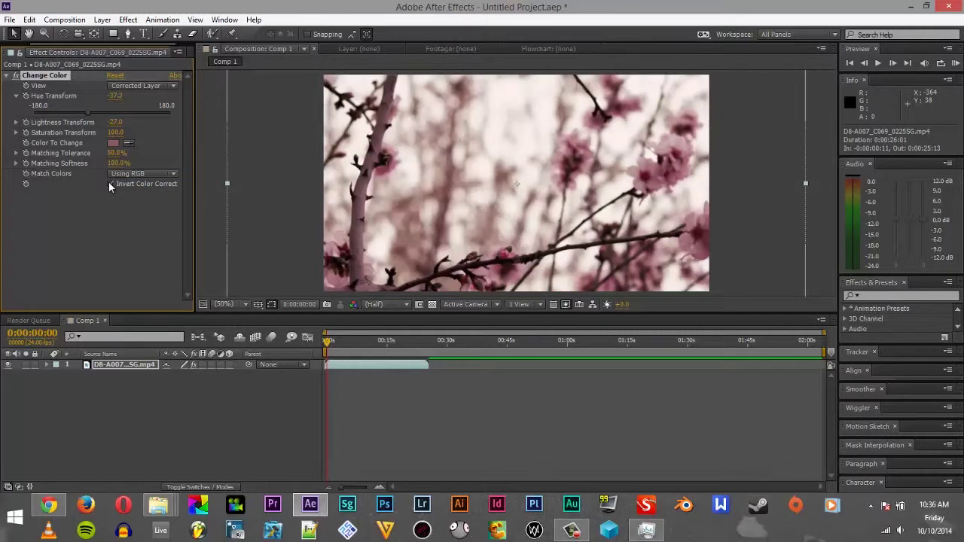
{"action": "left_click", "coordinate": [109, 183]}
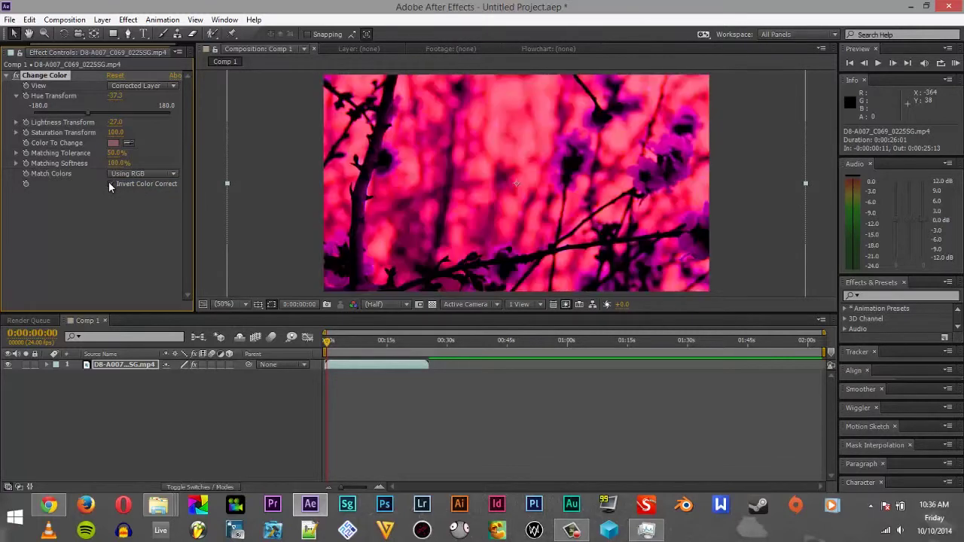
{"action": "left_click", "coordinate": [109, 183]}
{"action": "left_click", "coordinate": [109, 183]}
{"action": "left_click", "coordinate": [121, 85]}
{"action": "left_click", "coordinate": [117, 111]}
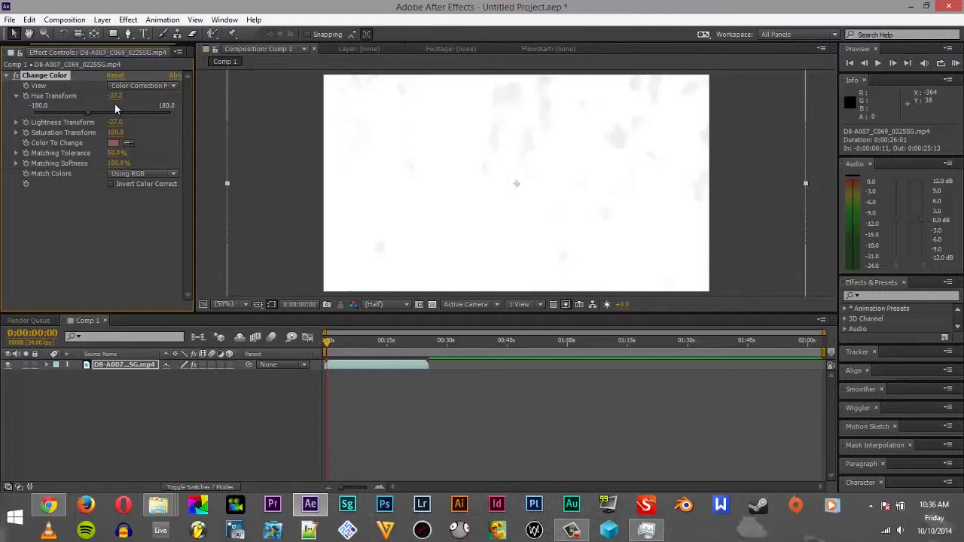
{"action": "left_click", "coordinate": [137, 86]}
{"action": "left_click", "coordinate": [133, 99]}
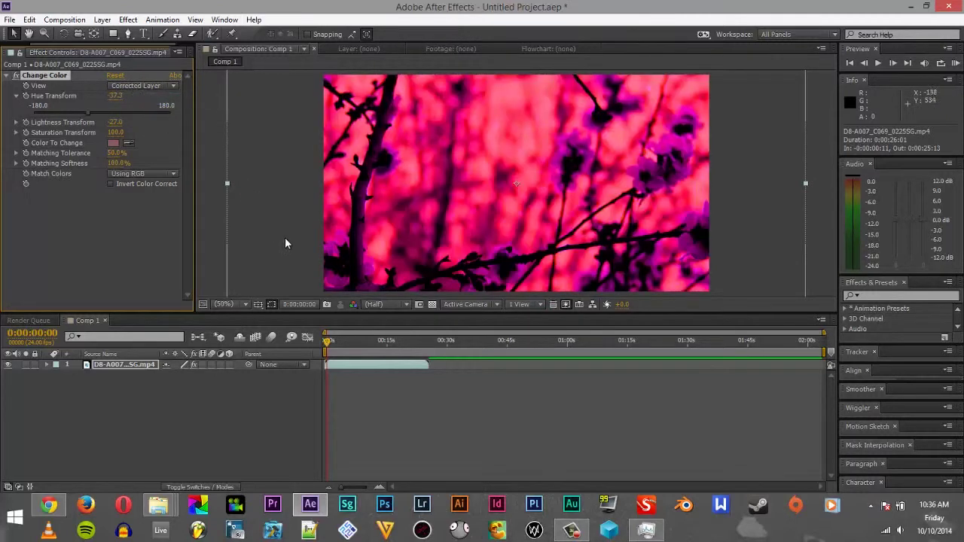
Play a preview of Comp 1 from the Preview panel to watch the magenta-pink result.
{"action": "left_click", "coordinate": [879, 64]}
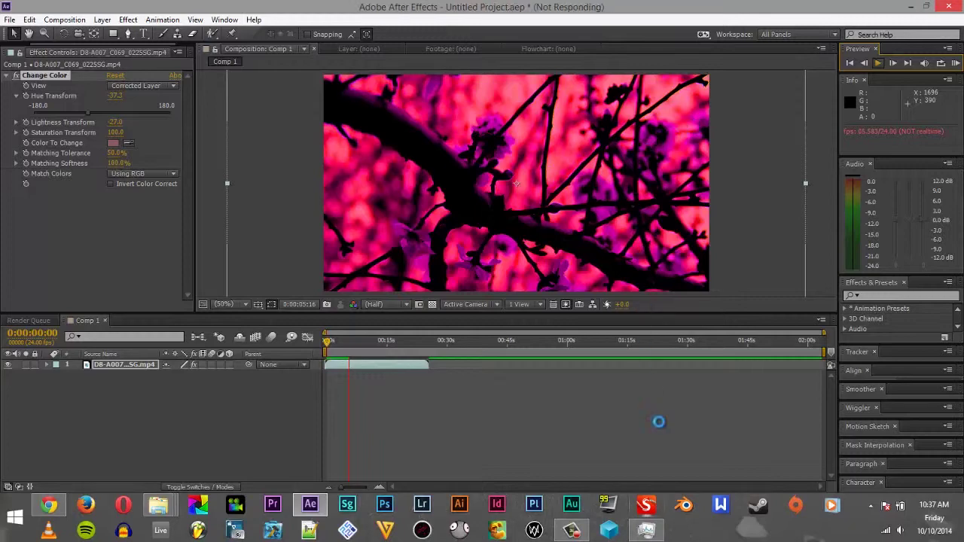
{"action": "mouse_move", "coordinate": [649, 531]}
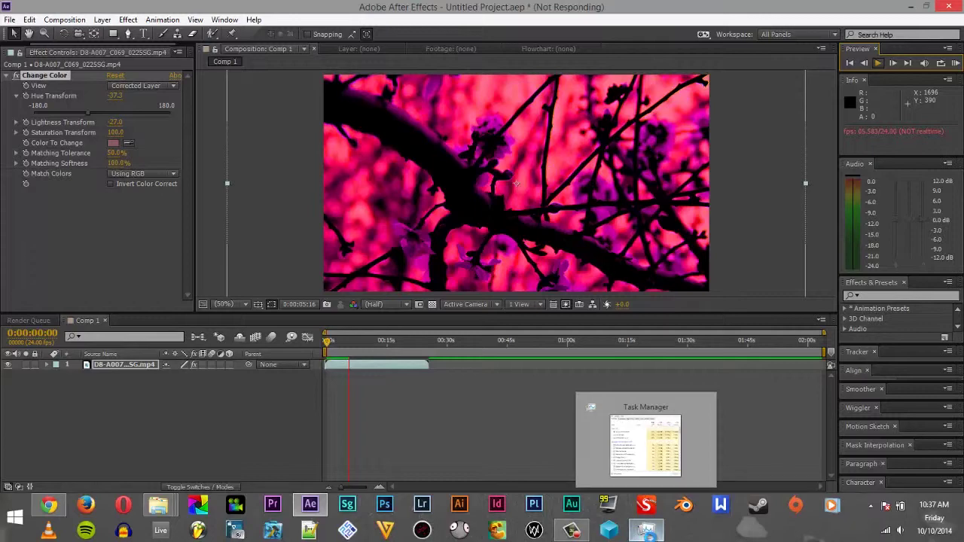
{"action": "left_click", "coordinate": [657, 431]}
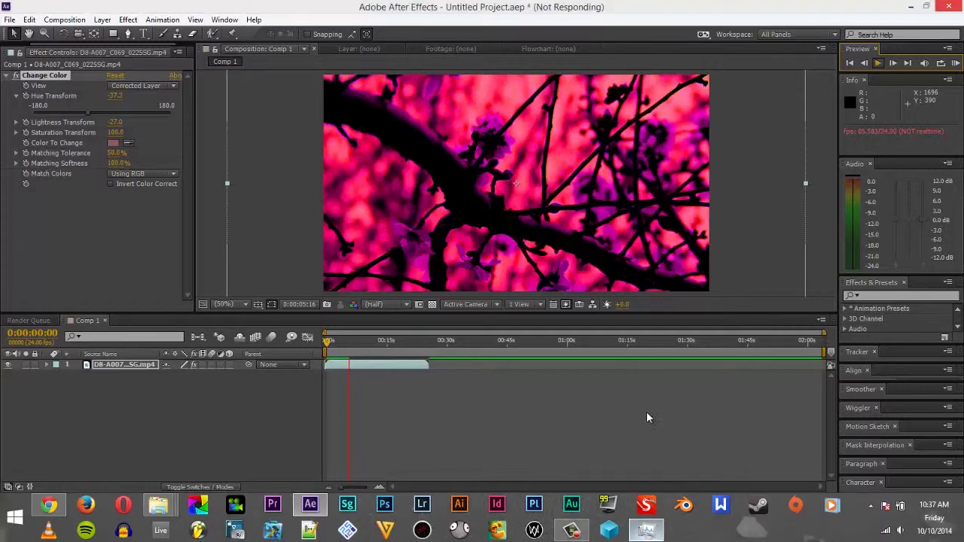